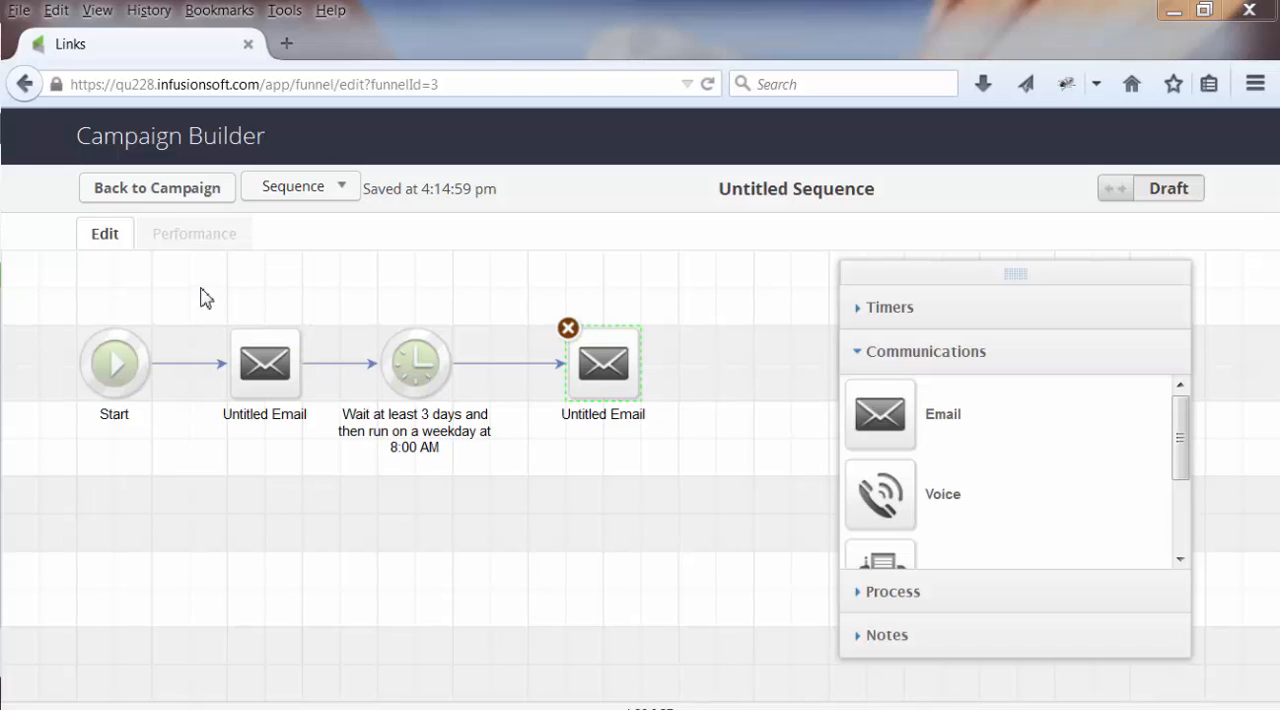
Shift both emails and the three-day timer together further right, making room after Start
drag(201, 287, 727, 512)
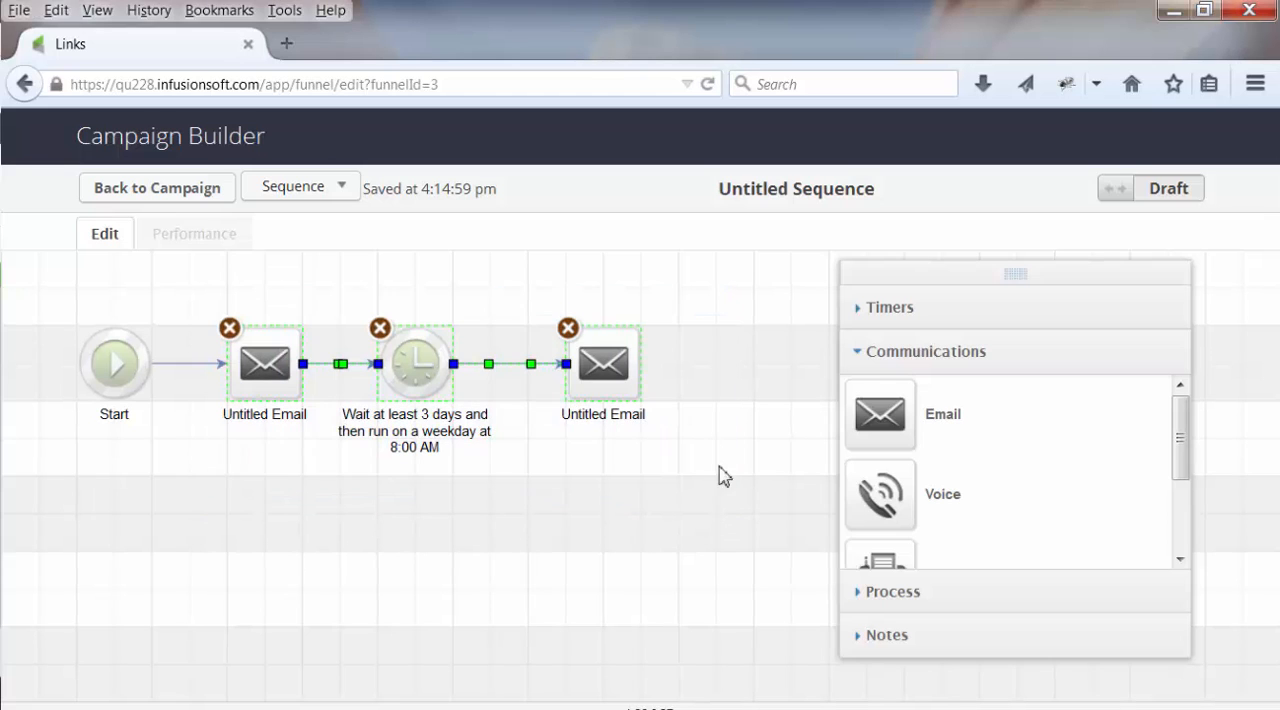
drag(716, 371, 786, 378)
click(716, 508)
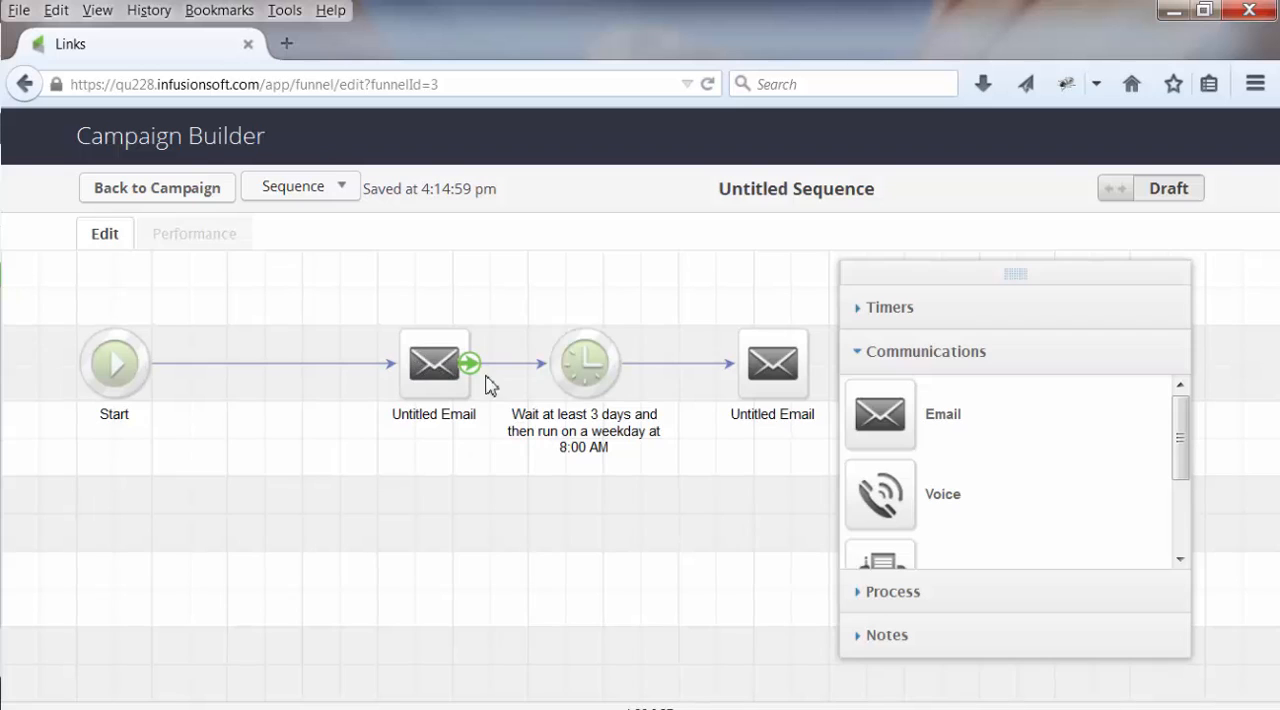
Add a new email and a new delay timer between Start and the existing emails, placing the timer above the row
drag(873, 422, 191, 323)
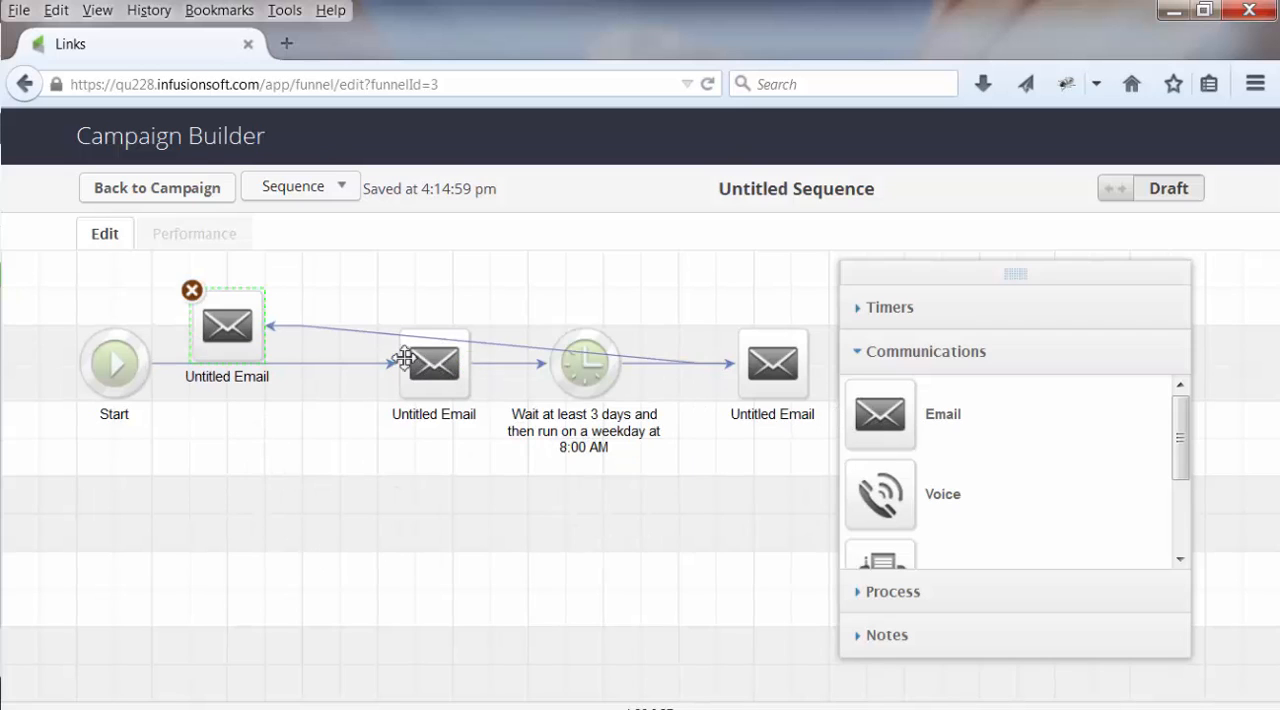
click(893, 312)
drag(885, 448, 325, 300)
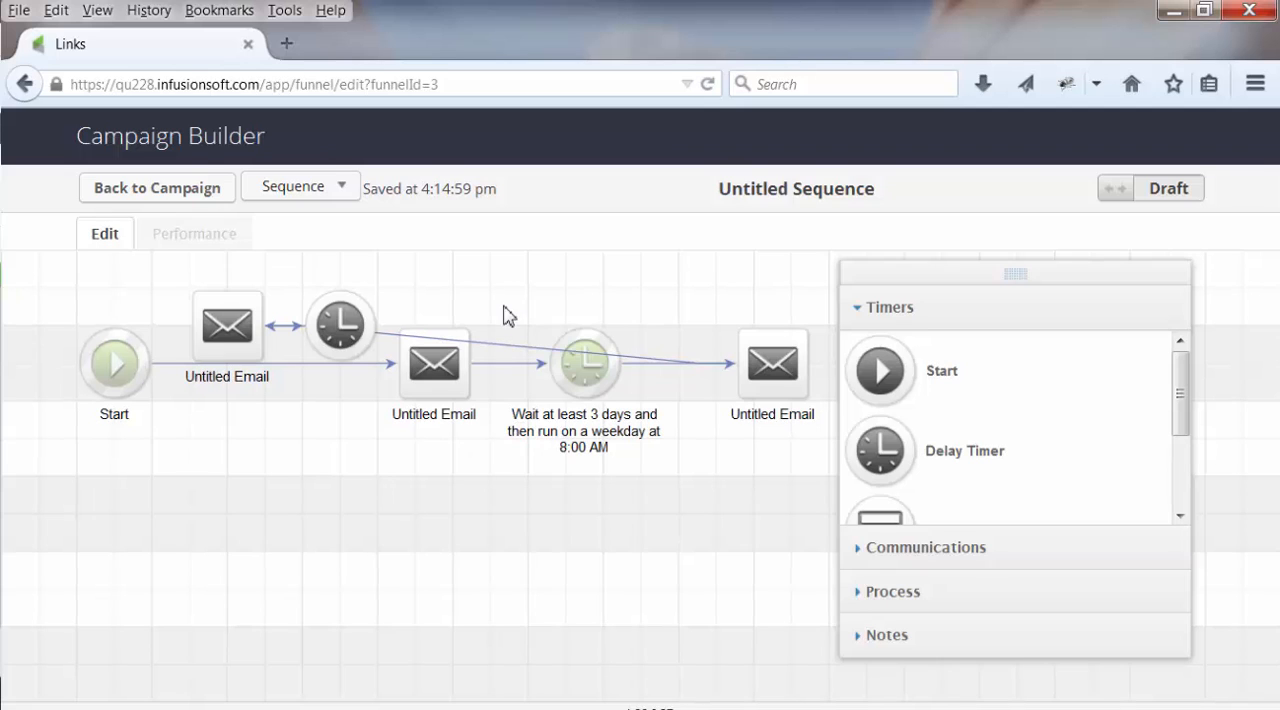
drag(345, 318, 416, 280)
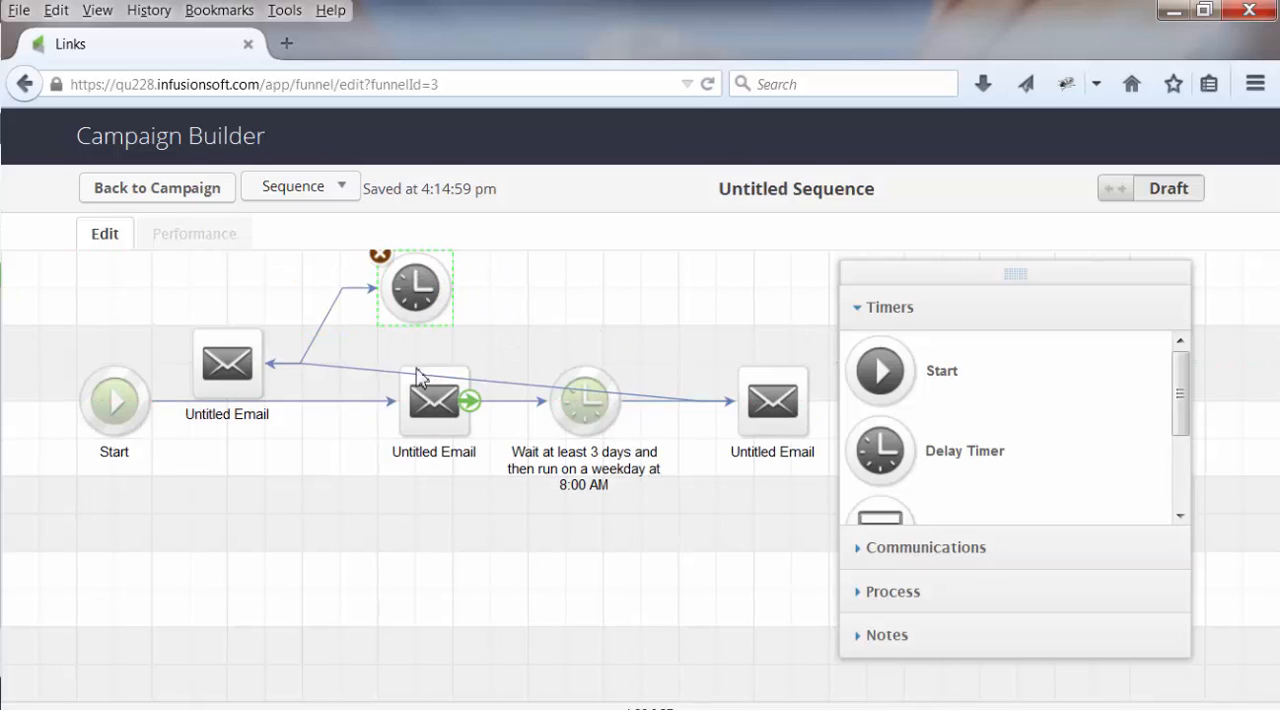
Delete the links from the new email to the last email and from Start to the original first email
click(351, 368)
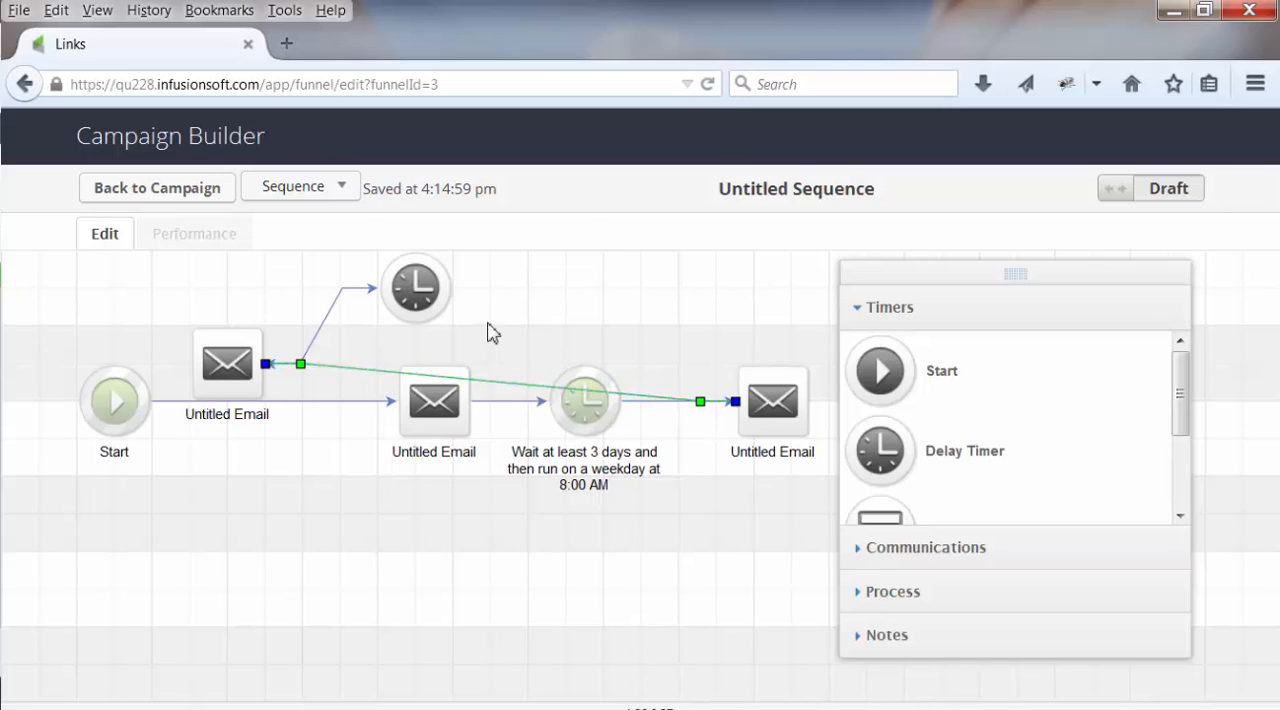
key(Delete)
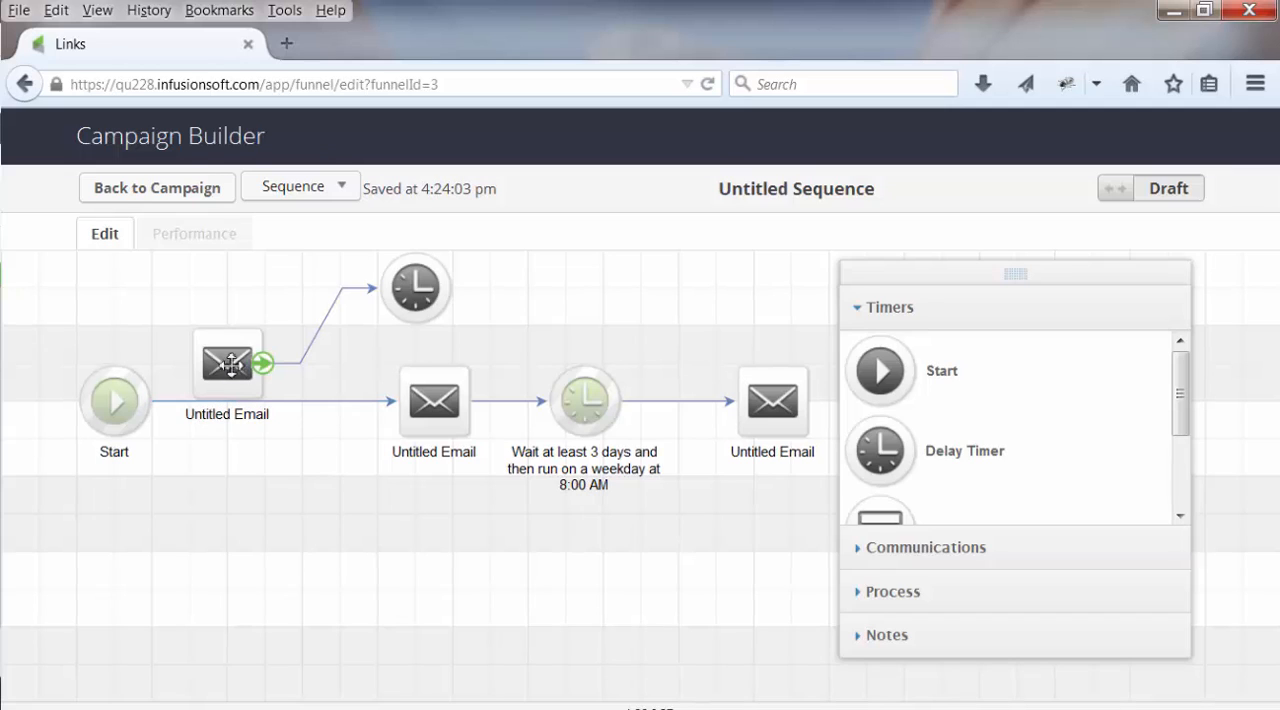
click(304, 402)
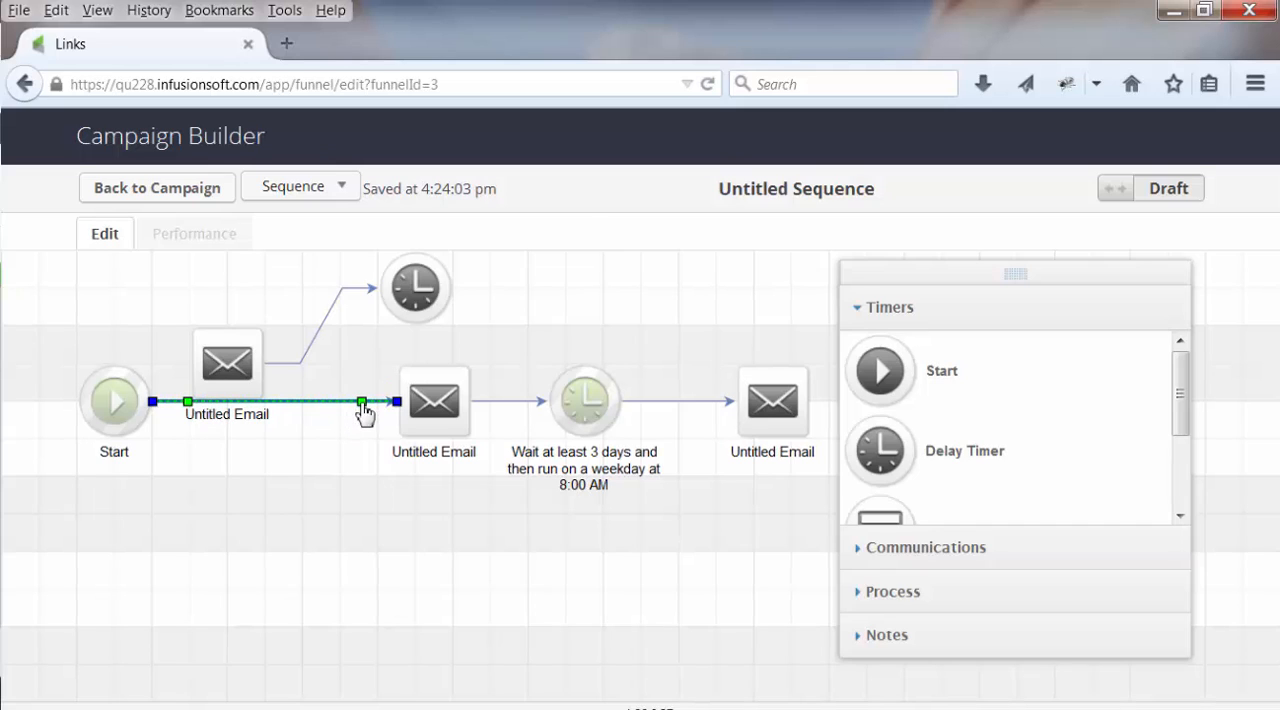
key(Delete)
Line up the new email with Start, place the new timer beside it, and shift the original email chain further right
drag(227, 362, 227, 401)
drag(393, 305, 318, 380)
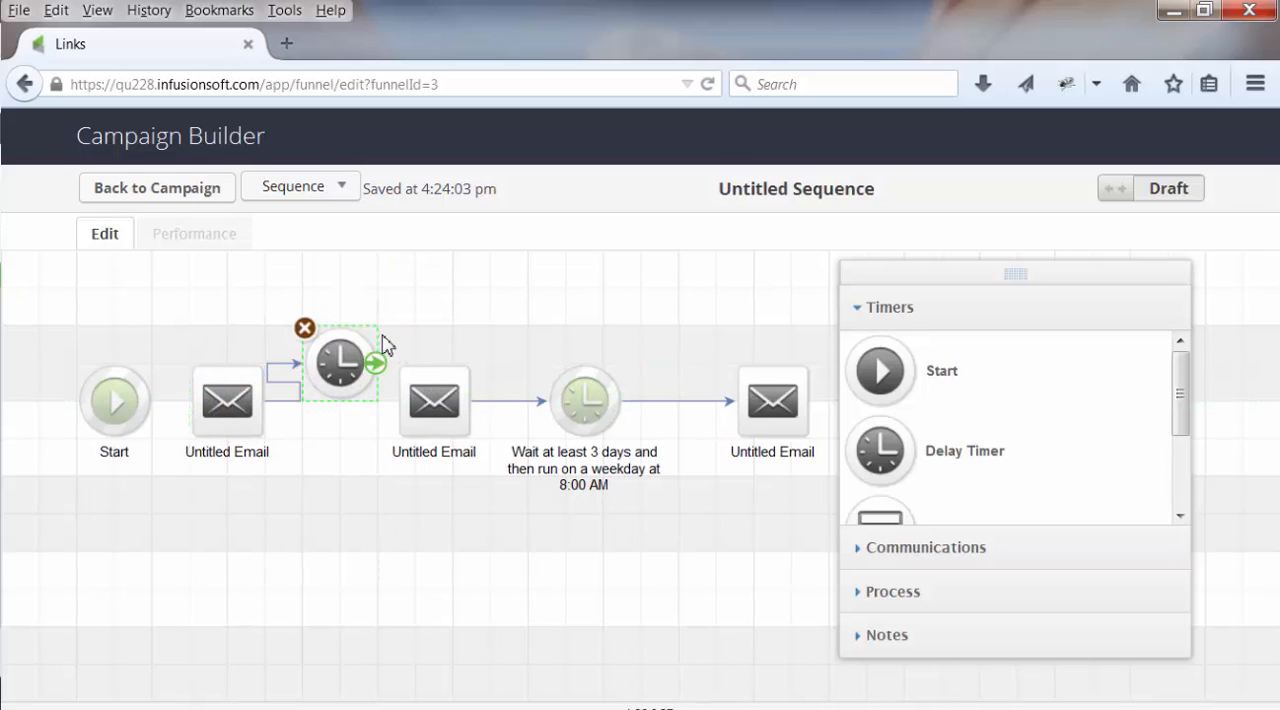
drag(390, 332, 800, 490)
drag(781, 418, 836, 418)
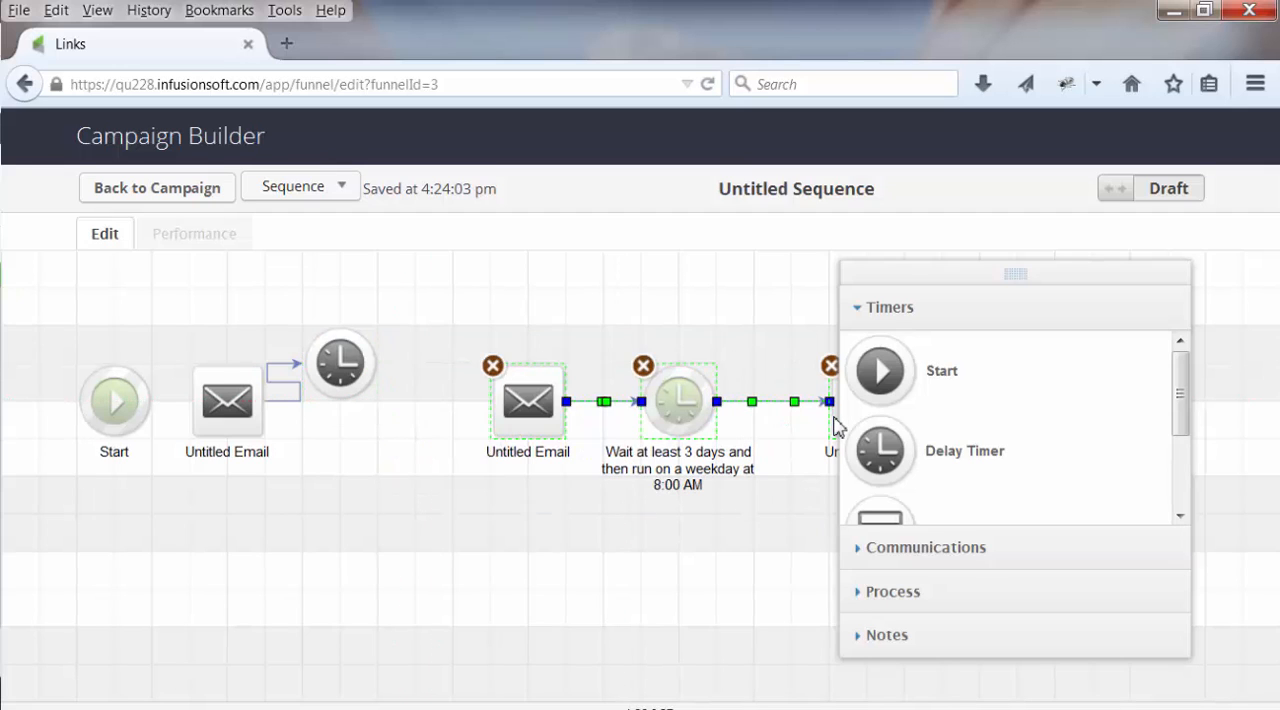
Connect the new delay timer to the following email and Start to the new email
drag(366, 363, 528, 405)
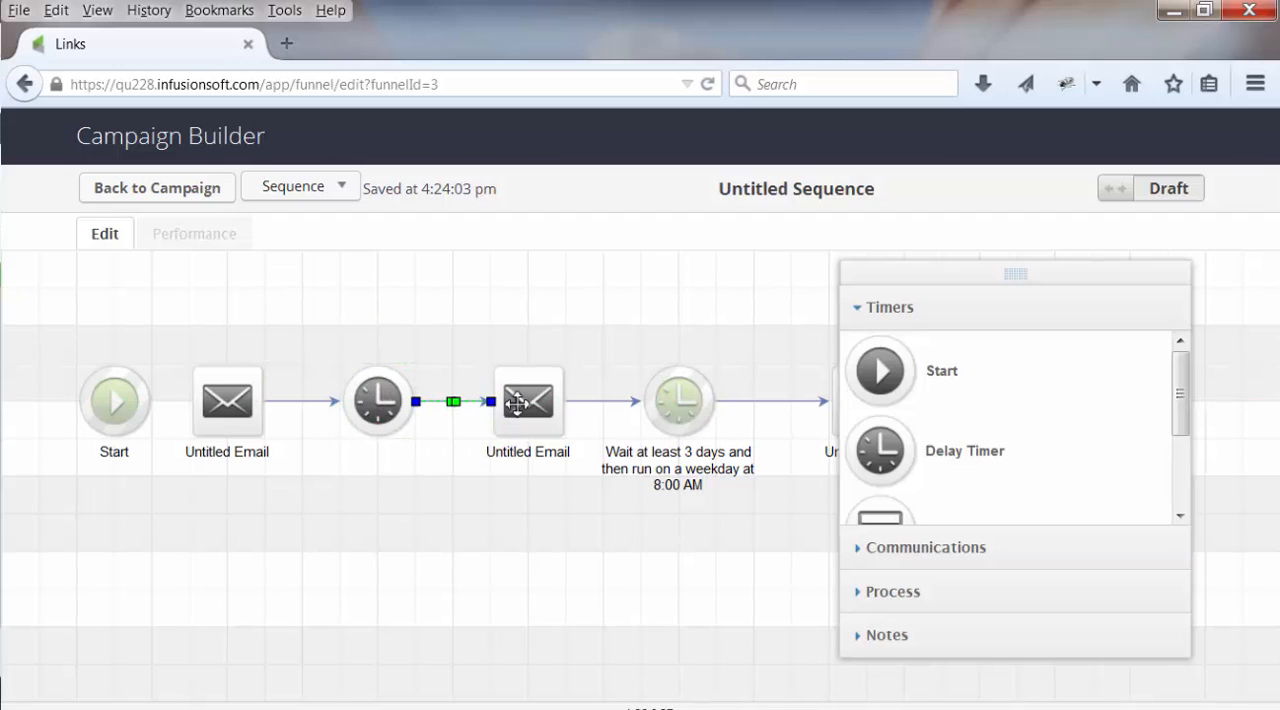
drag(150, 402, 228, 420)
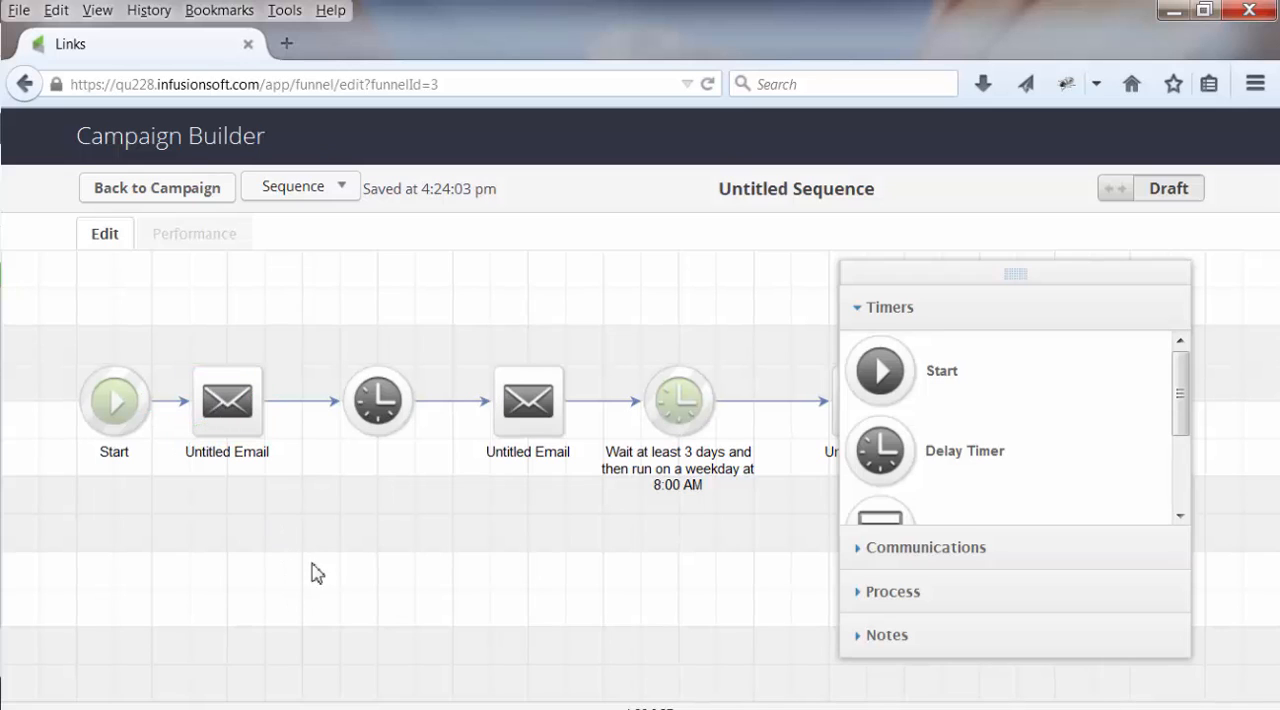
click(307, 402)
click(341, 501)
mouse_move(232, 411)
mouse_down()
mouse_move(229, 322)
mouse_move(243, 360)
mouse_move(232, 400)
mouse_up()
click(295, 403)
Return to the campaign, add a new sequence below the existing ones, and move the first existing sequence slightly right
click(195, 190)
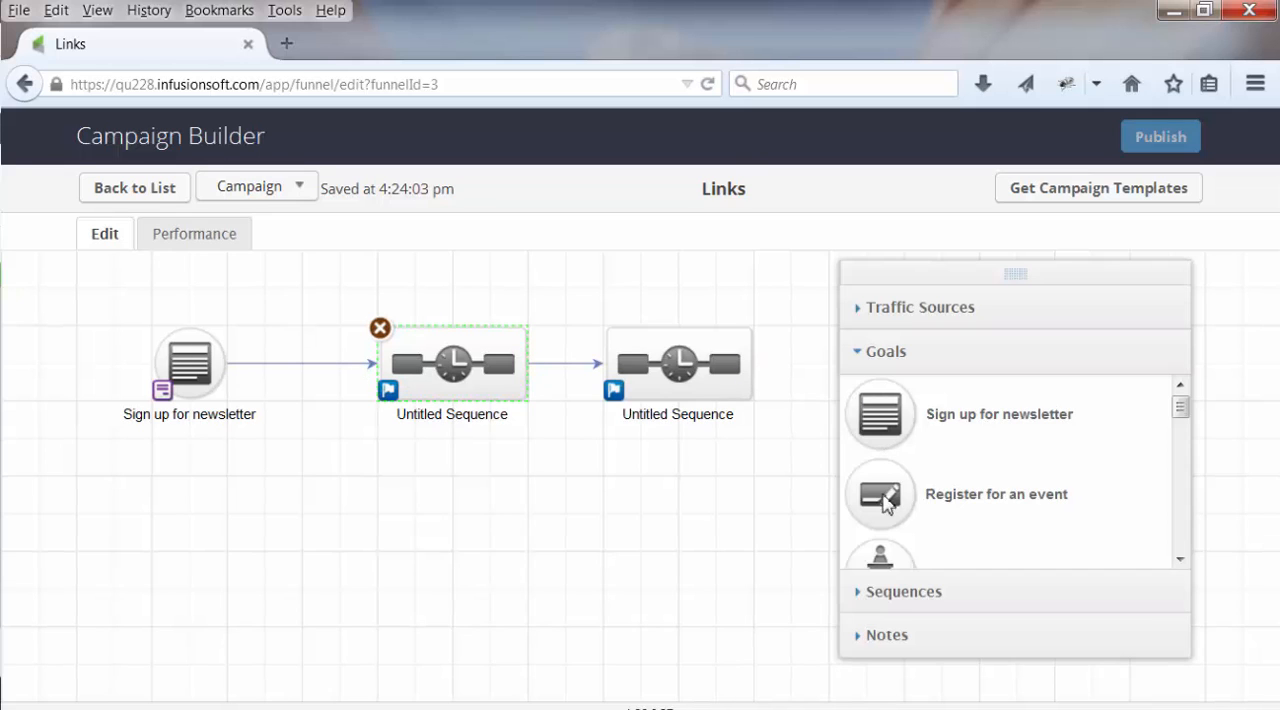
click(884, 598)
drag(894, 475, 384, 480)
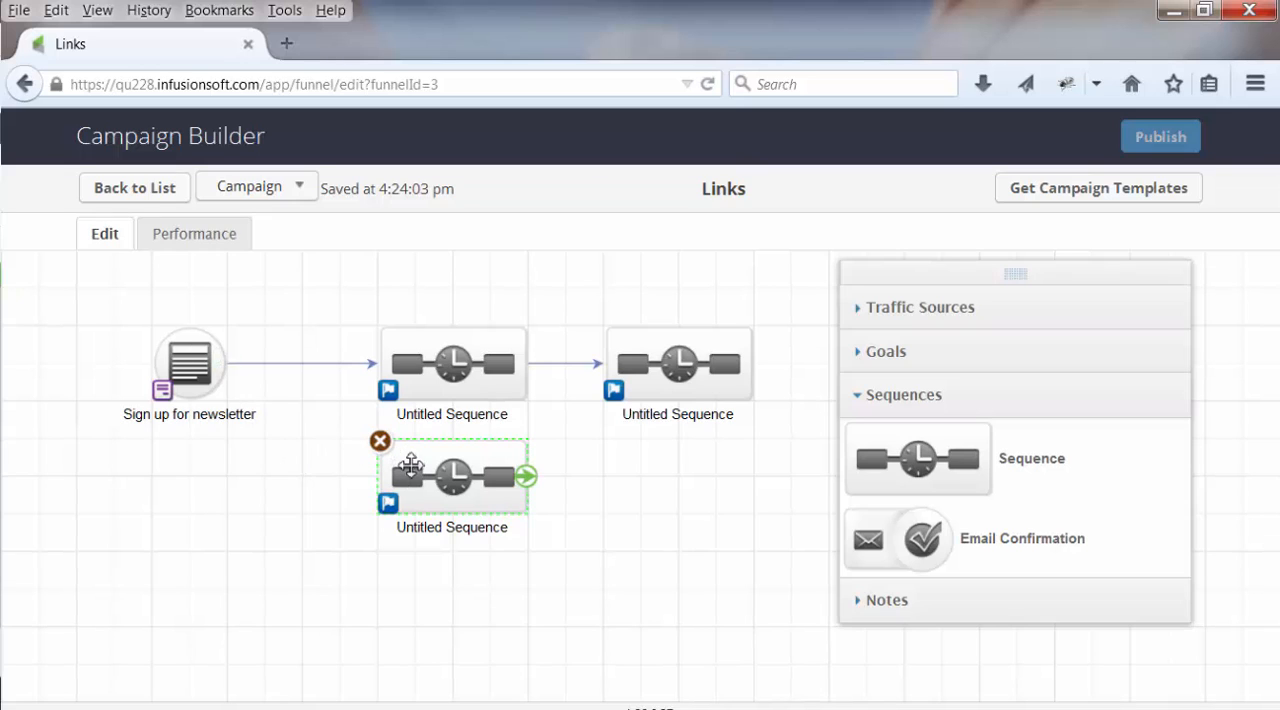
drag(400, 462, 321, 460)
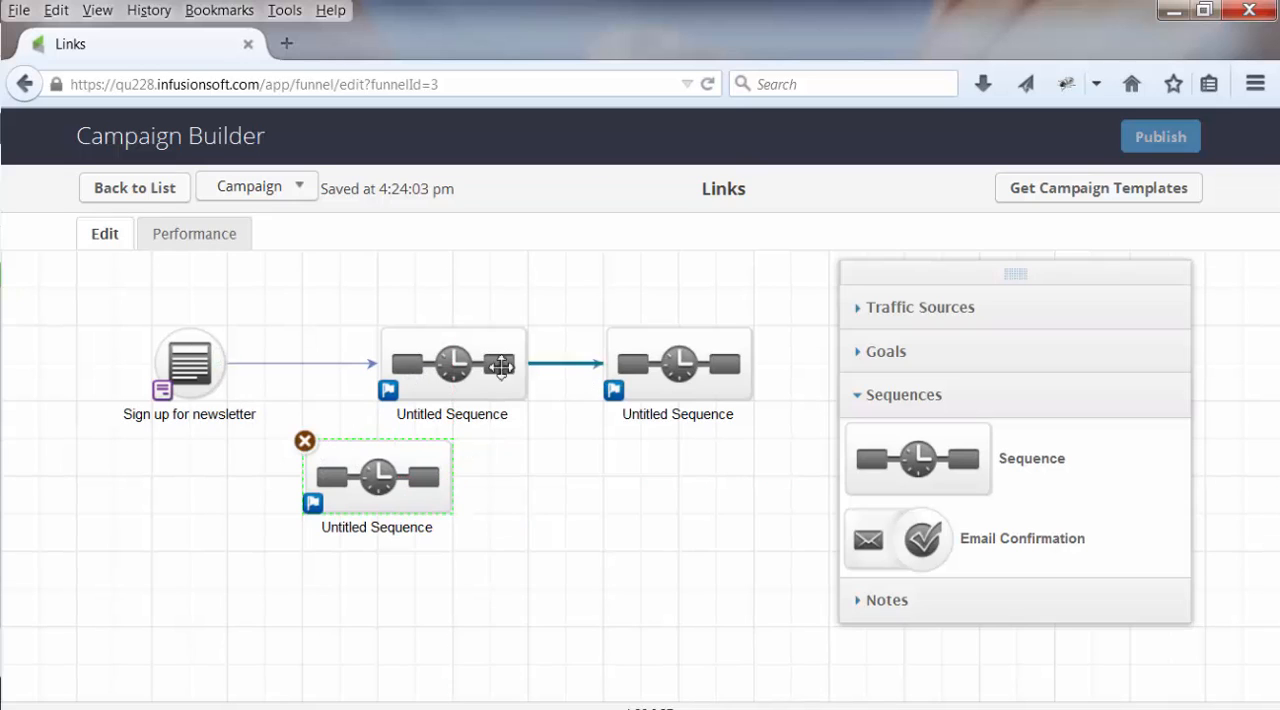
drag(513, 363, 550, 363)
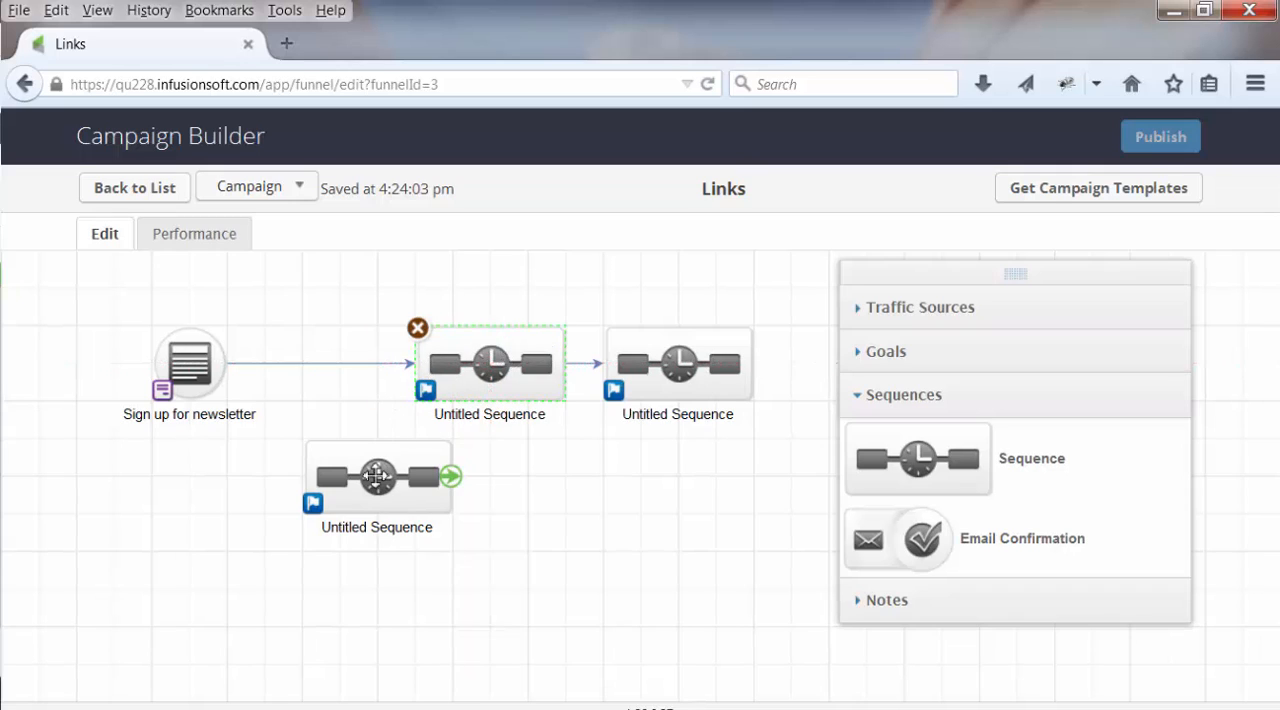
Replace the newsletter goal's link to the original first sequence with a link to the newly added sequence
click(347, 363)
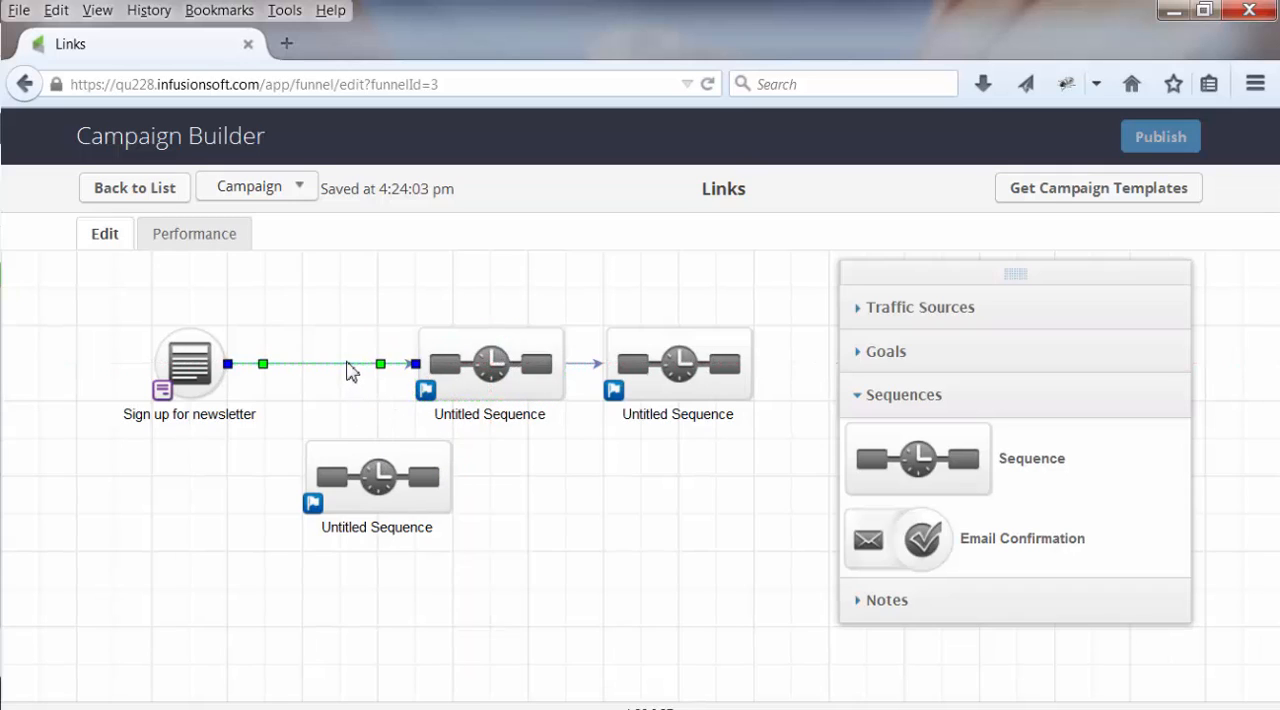
key(Delete)
mouse_move(230, 375)
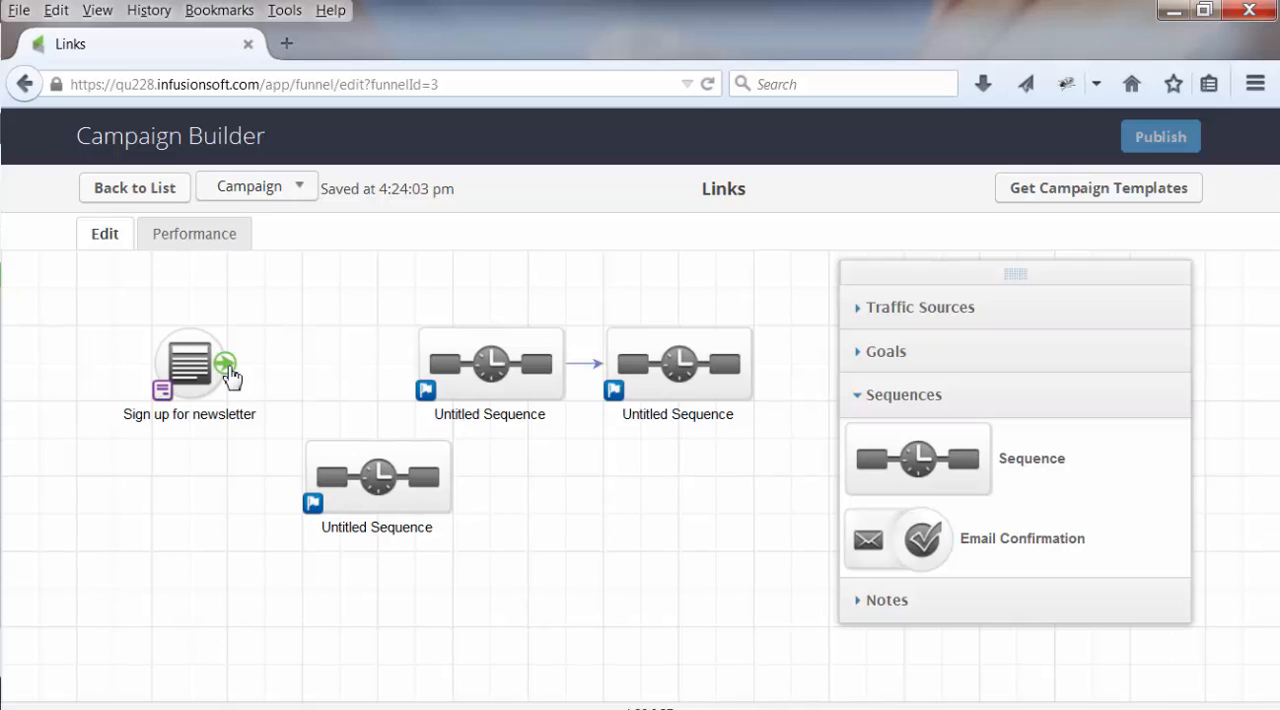
drag(228, 371, 305, 482)
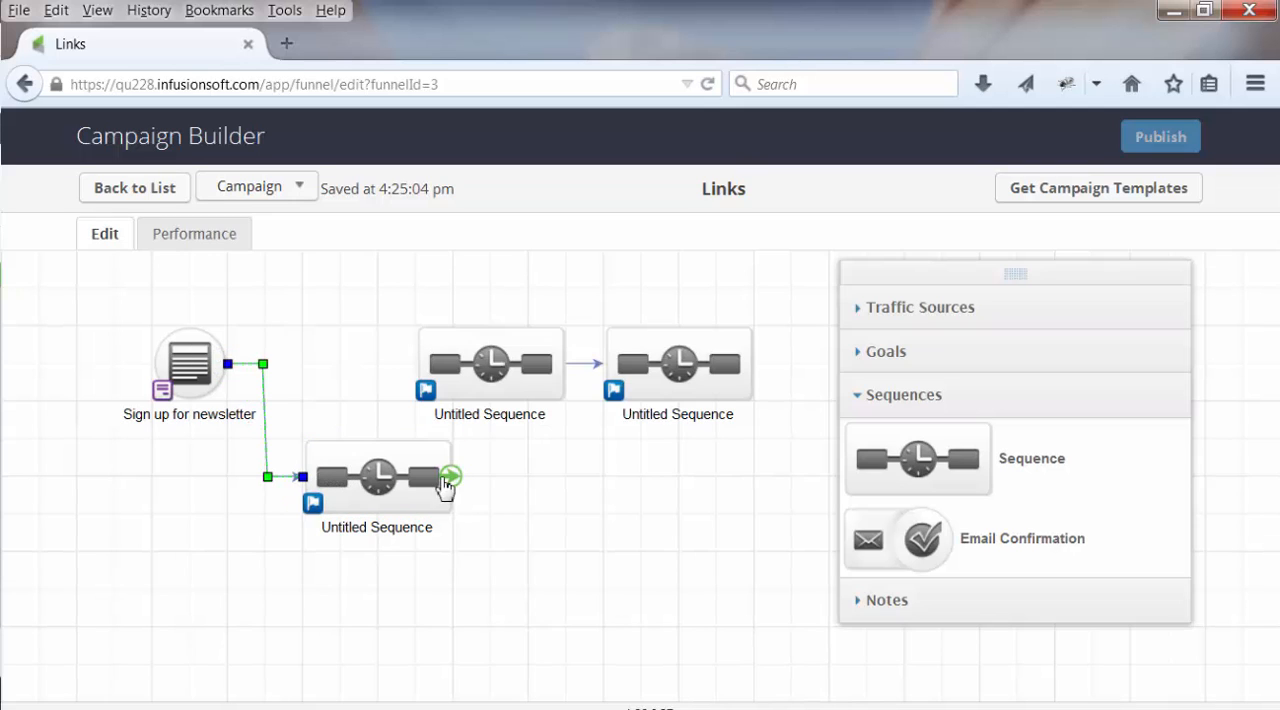
Connect the new sequence to the original first sequence and space the two original sequences further right
drag(466, 429, 472, 373)
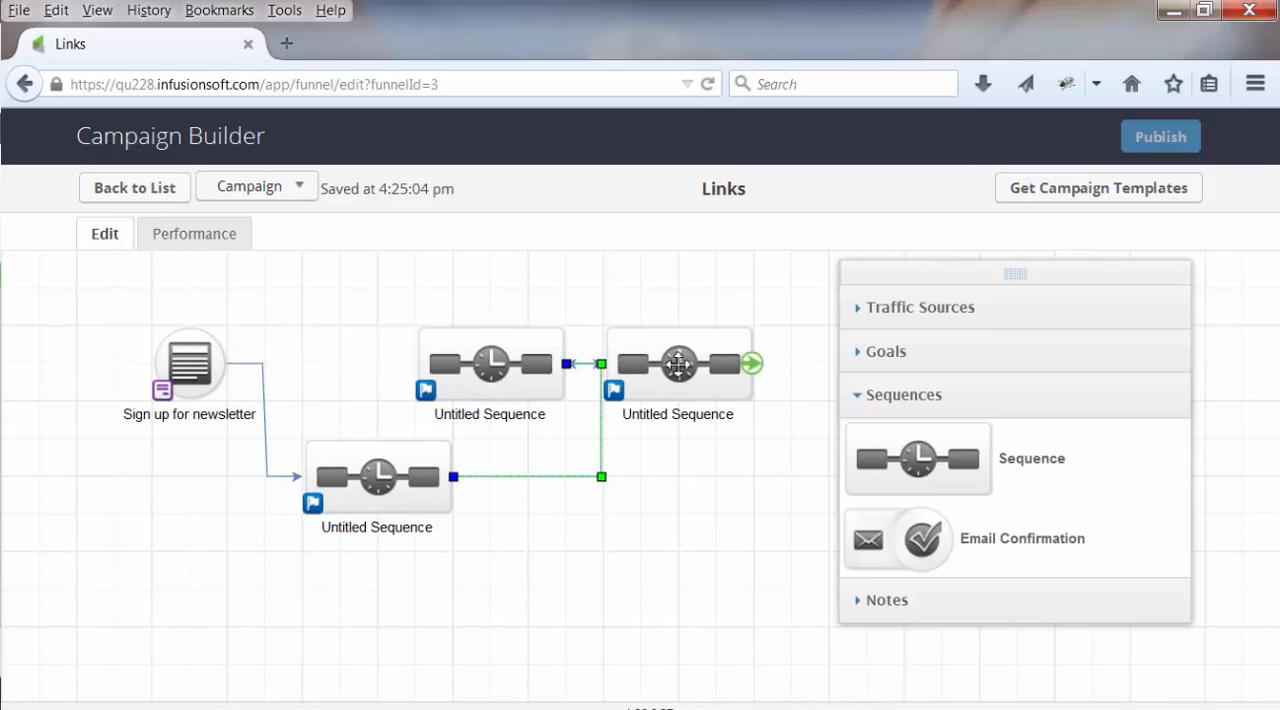
drag(609, 344, 628, 381)
drag(511, 374, 552, 375)
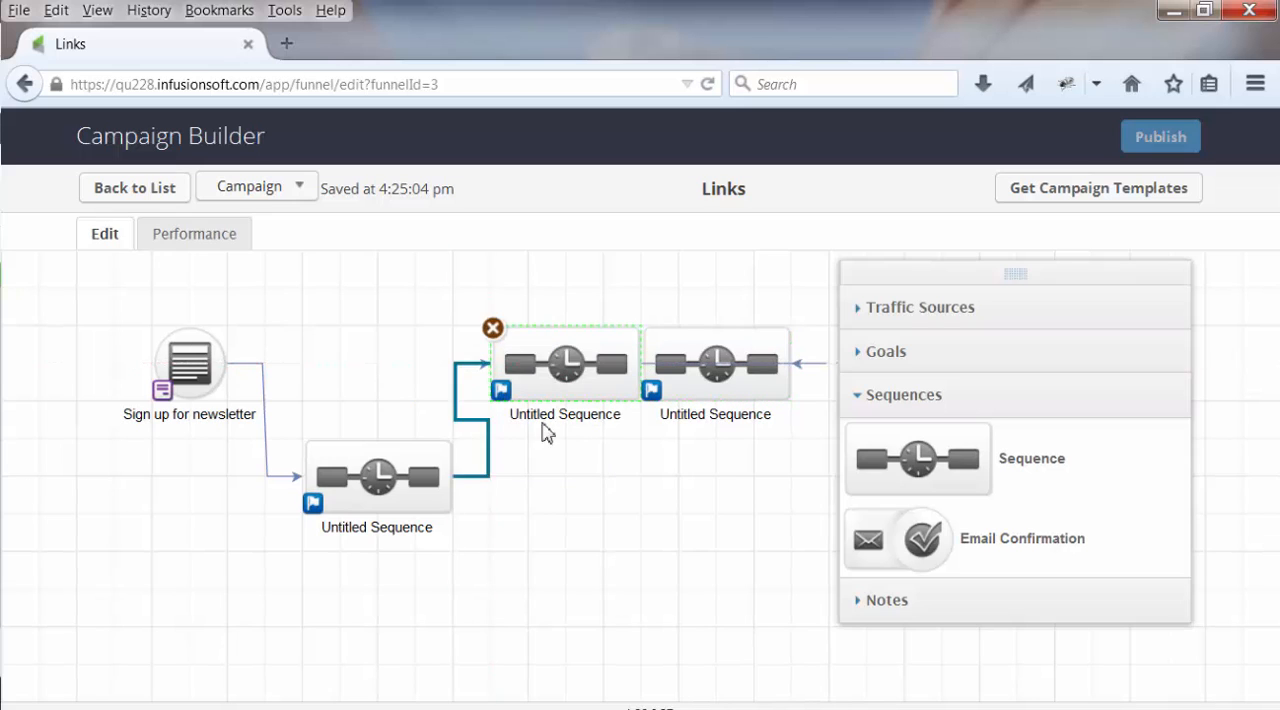
click(695, 347)
drag(702, 347, 778, 352)
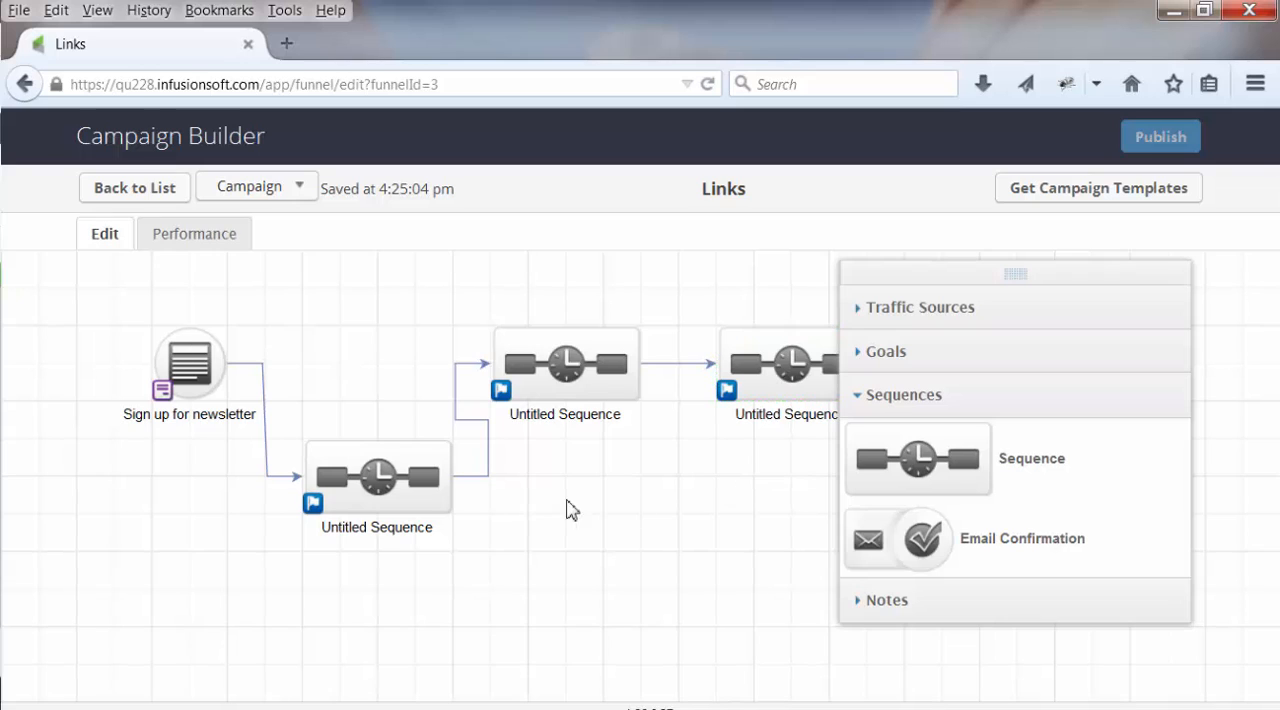
Move the new sequence up slightly and delete its link to the original first sequence
drag(383, 493, 383, 455)
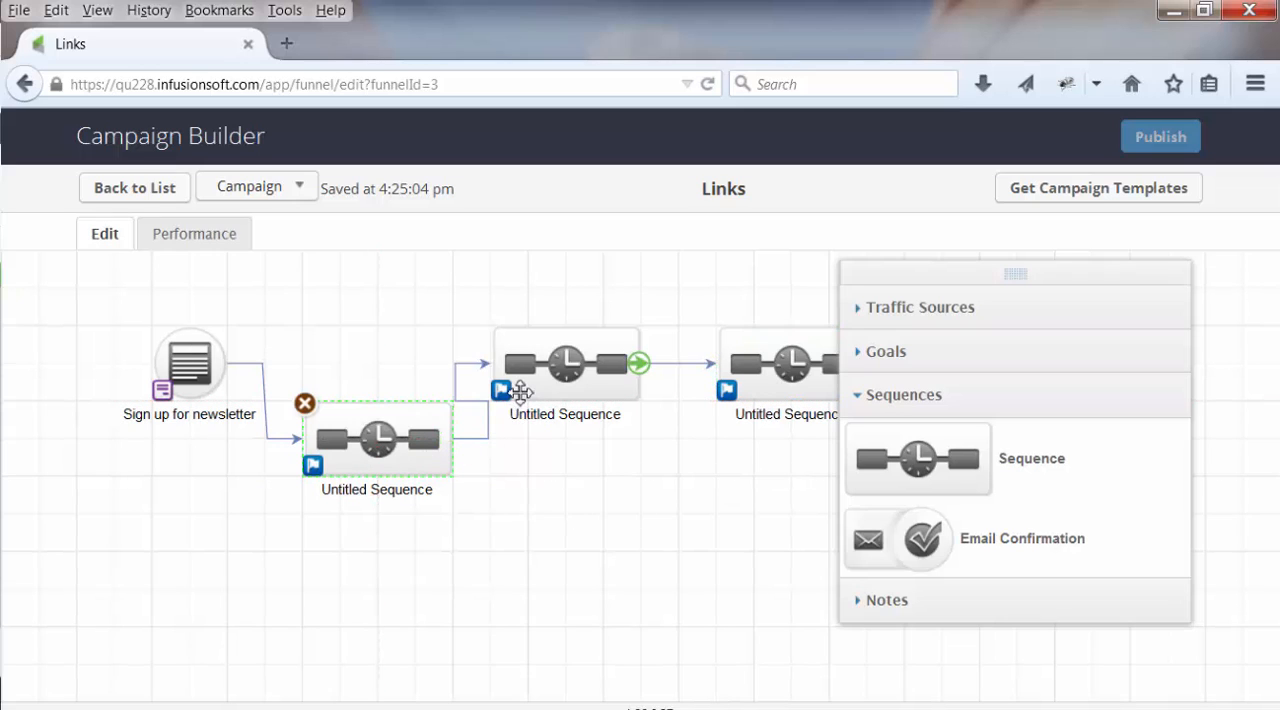
click(463, 374)
key(Delete)
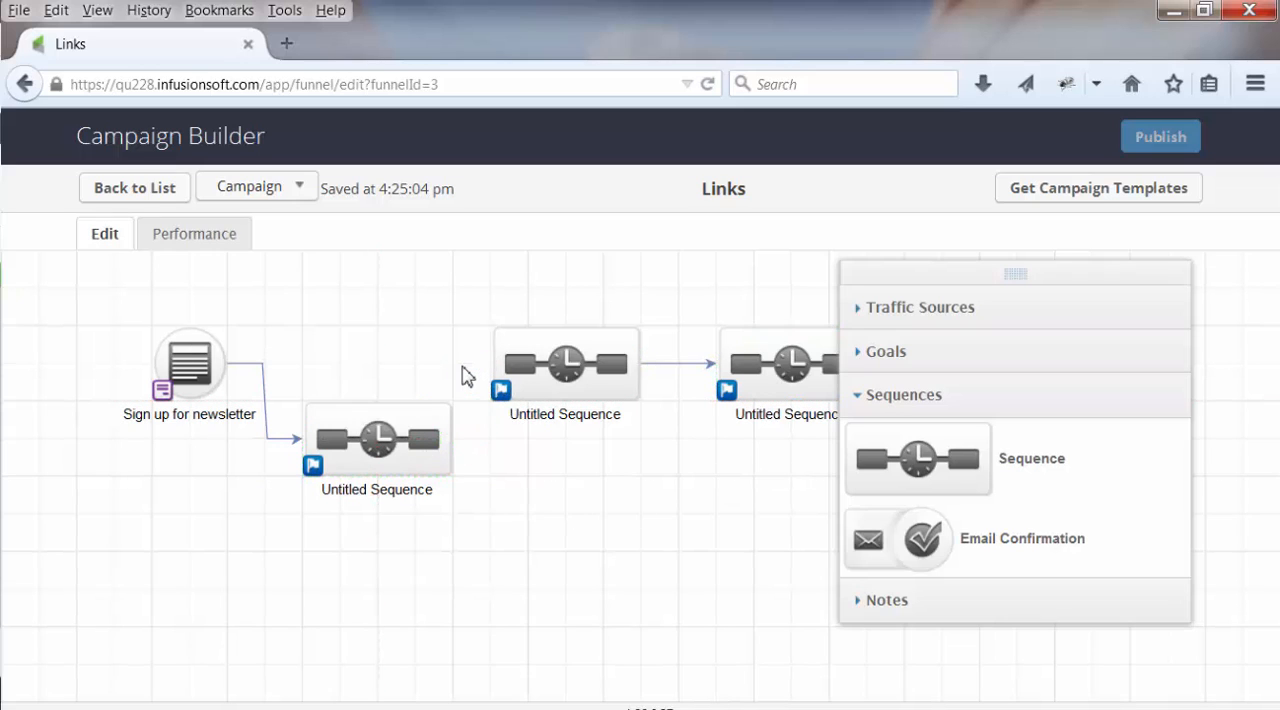
Stack the original first sequence above the new one and connect the newsletter goal to it as a second path
drag(568, 372, 417, 337)
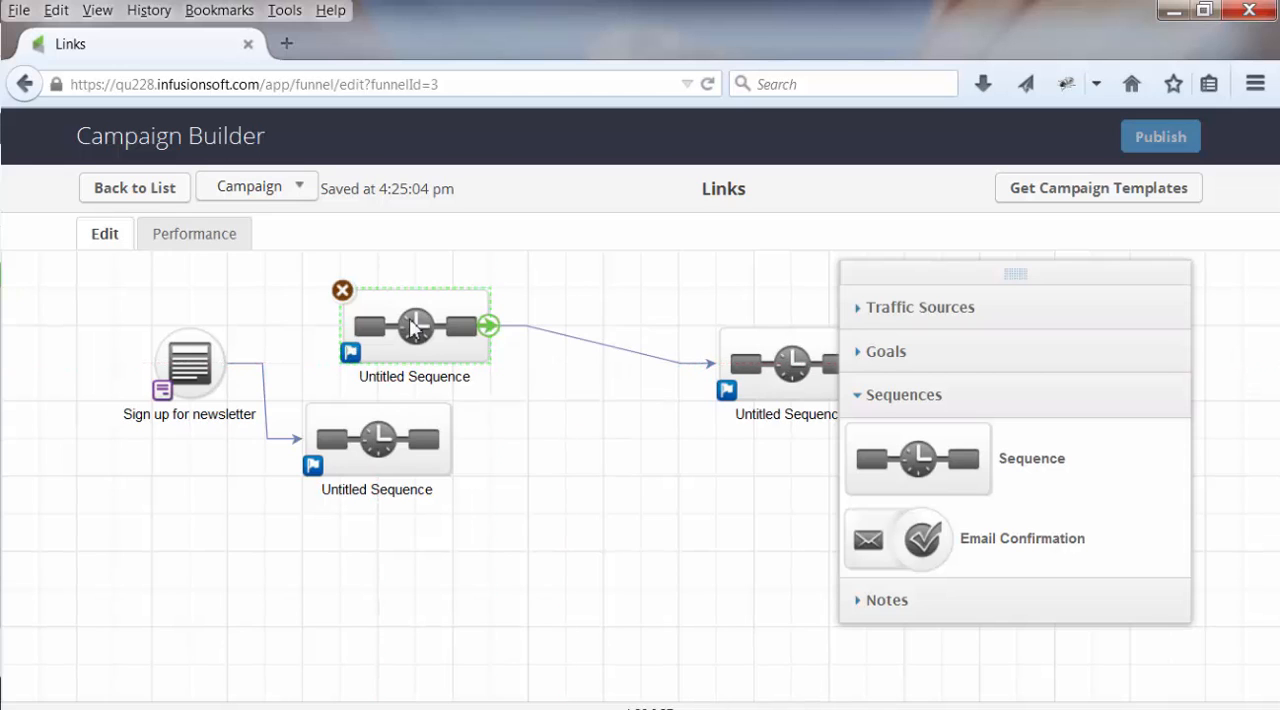
drag(383, 447, 421, 447)
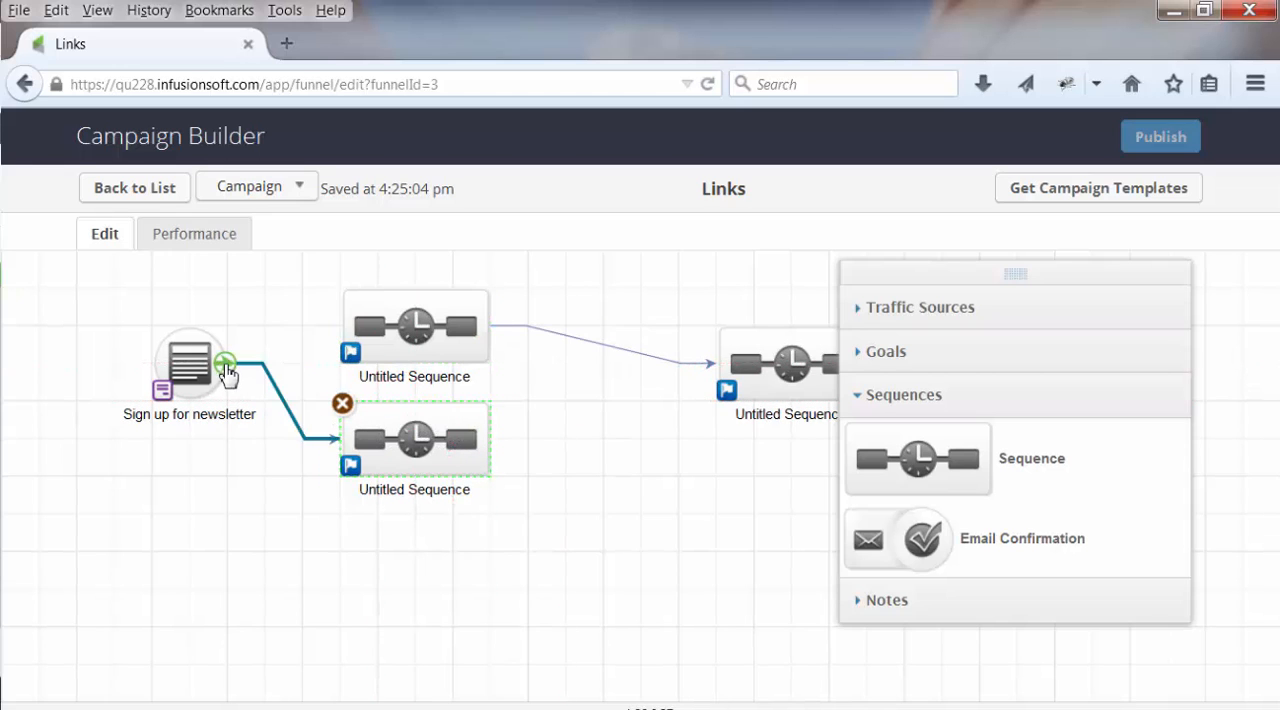
drag(229, 358, 384, 340)
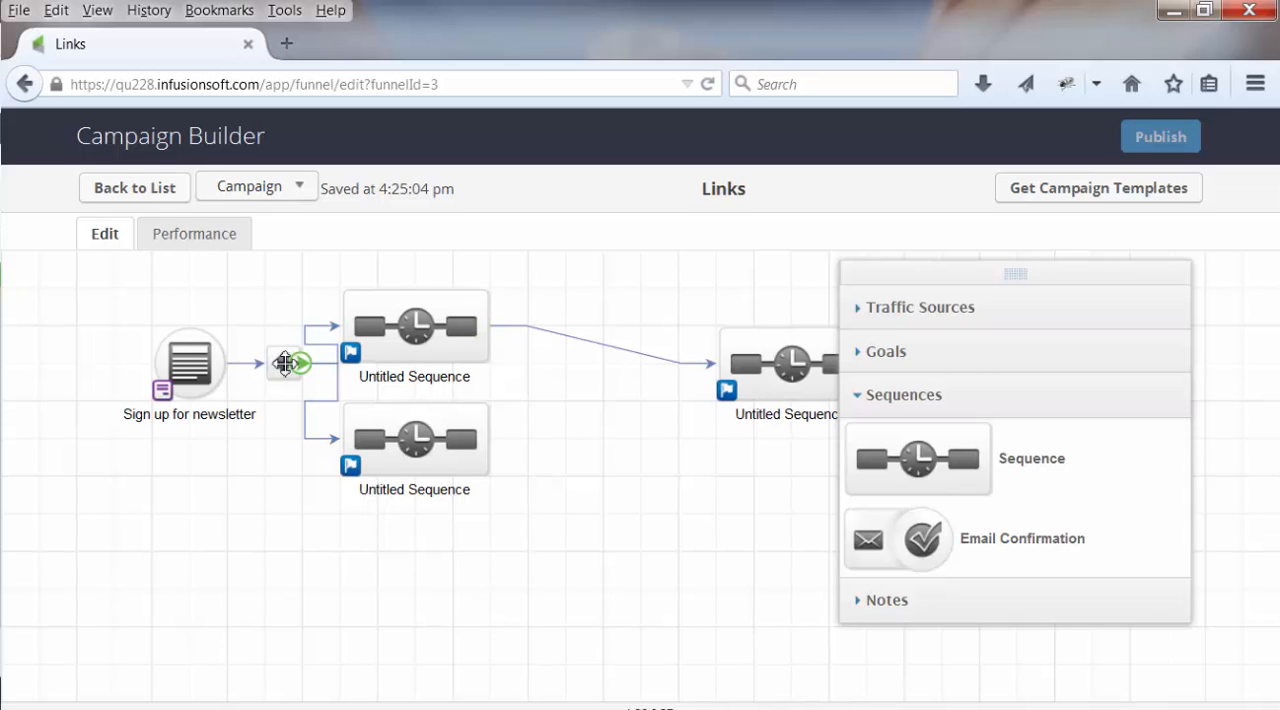
Move both stacked sequences away from the decision diamond, keeping them vertically aligned, and raise the upper one slightly
drag(420, 328, 457, 328)
click(474, 447)
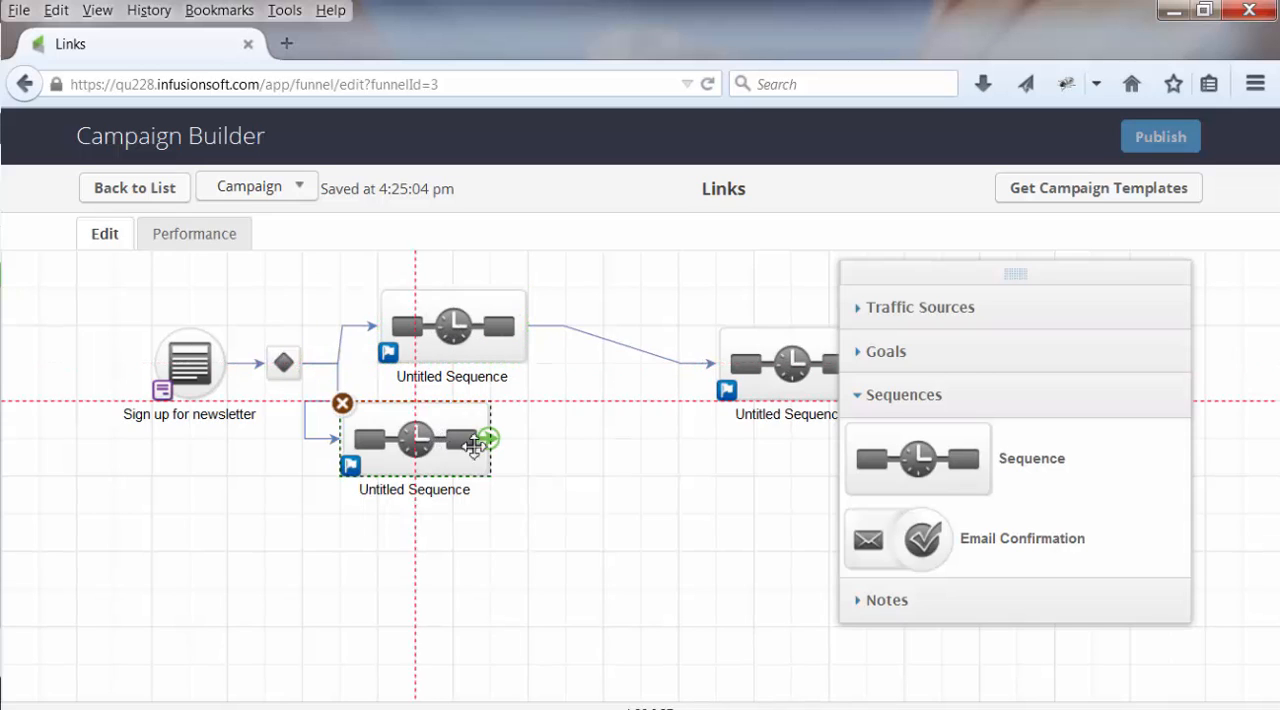
drag(474, 447, 490, 446)
click(340, 345)
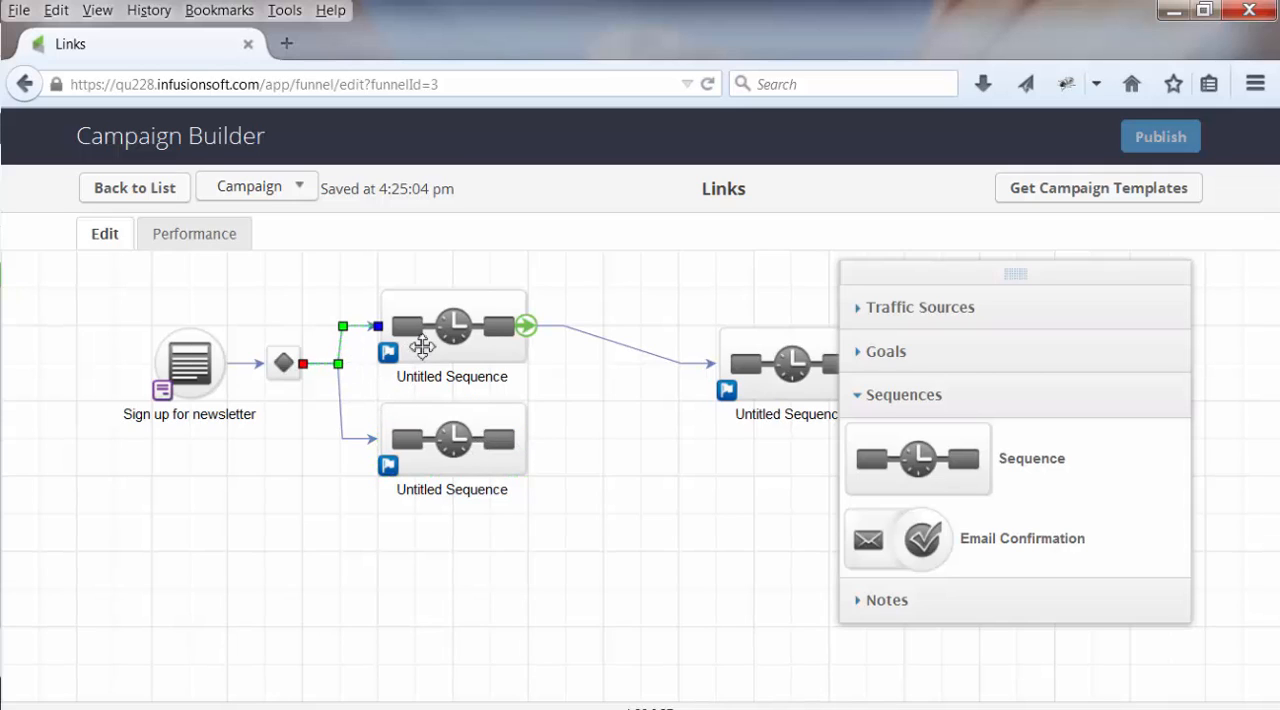
click(452, 315)
drag(452, 315, 452, 296)
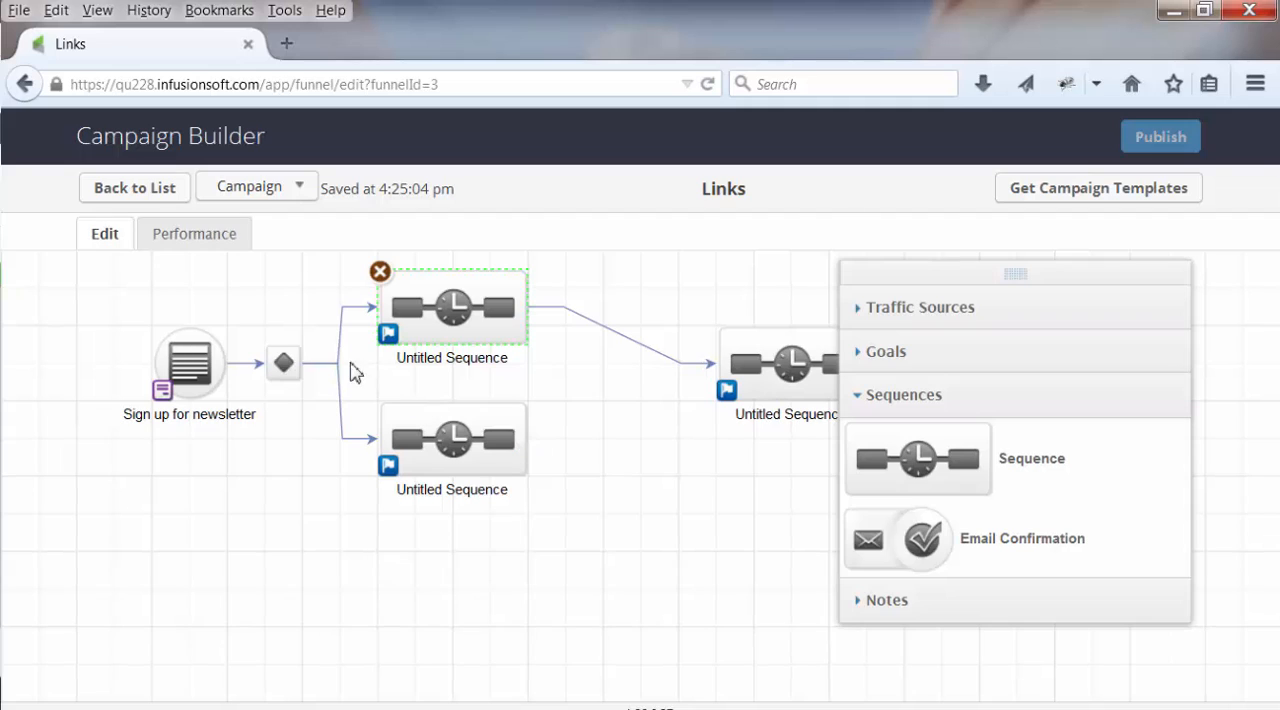
Delete the link from the decision diamond to the upper sequence
click(338, 342)
key(Delete)
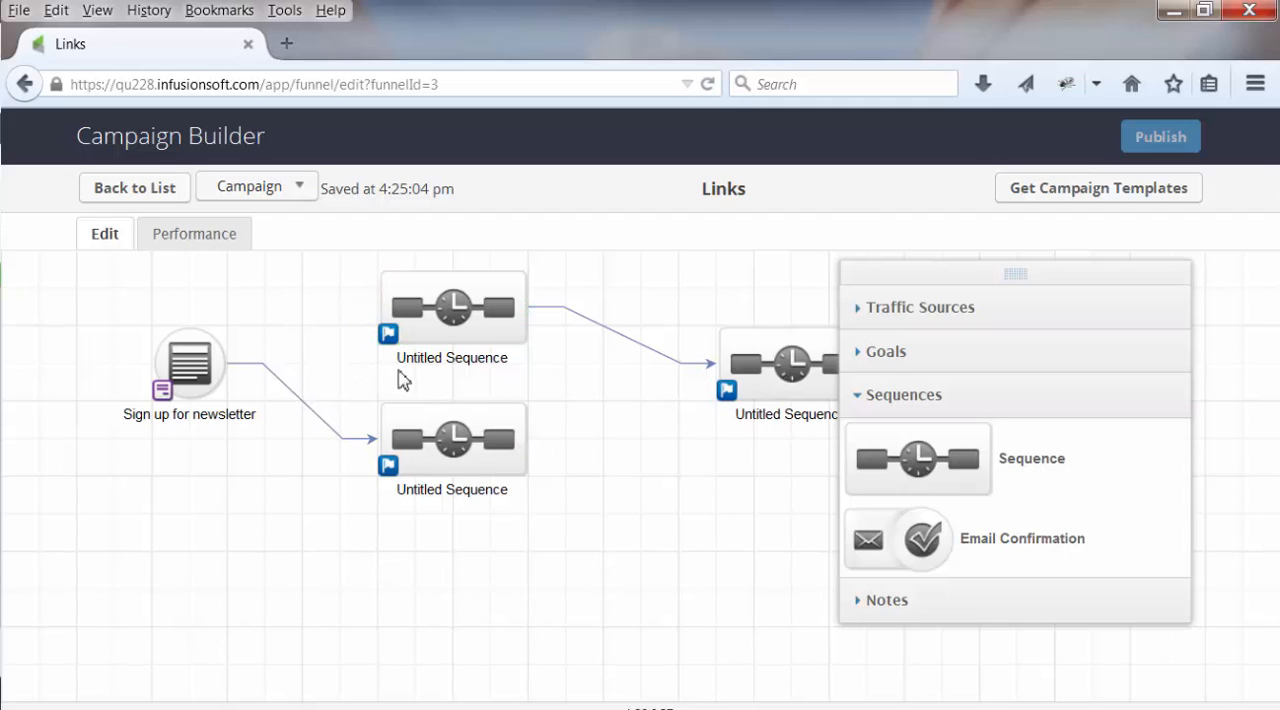